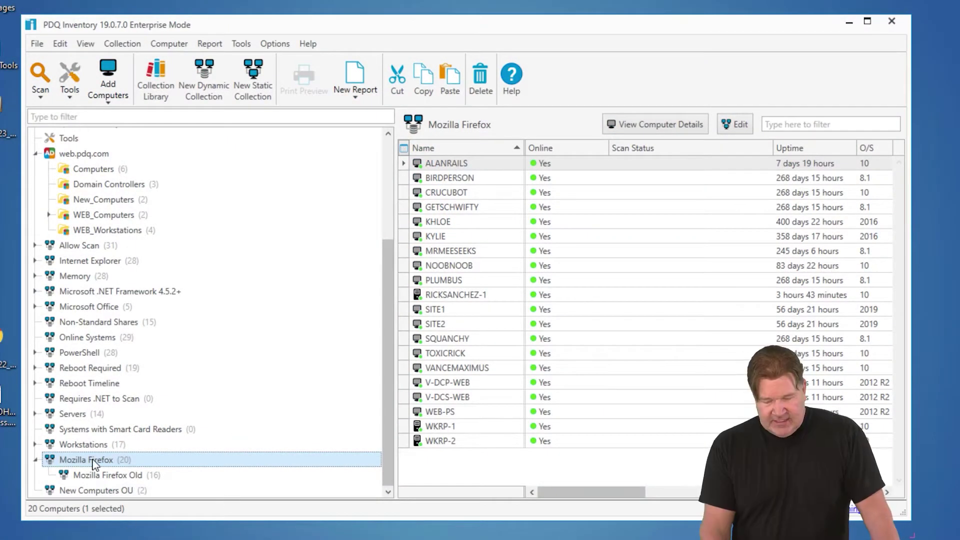
Open the Mozilla Firefox collection's settings to view its Application Name contains 'firefox' filter
double_click(93, 460)
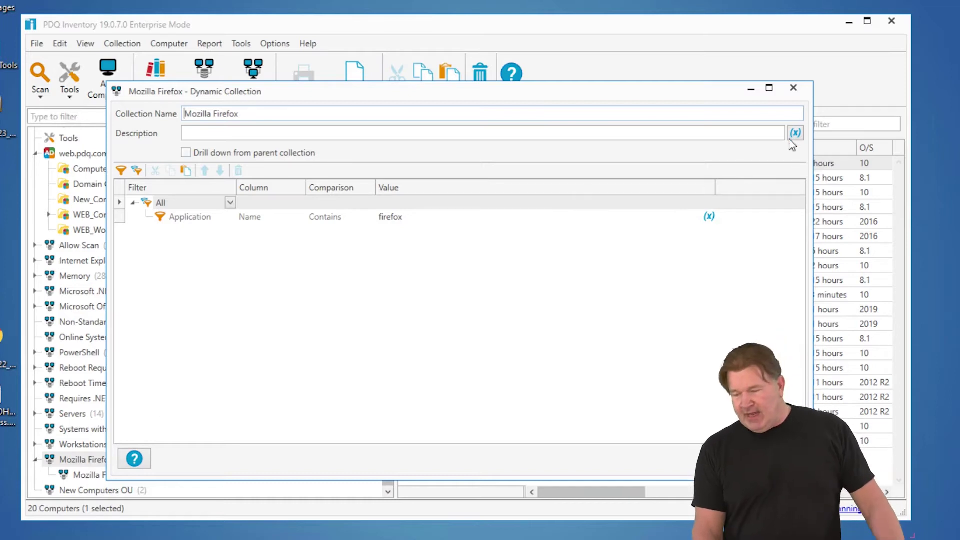
Close Mozilla Firefox, then review Mozilla Firefox Old's version lower than 75 filter and close it
click(794, 89)
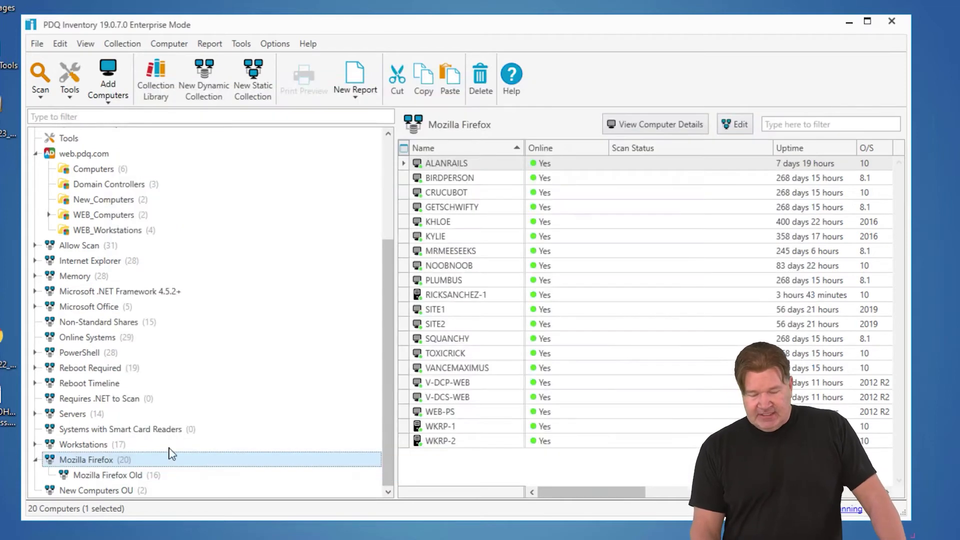
double_click(120, 478)
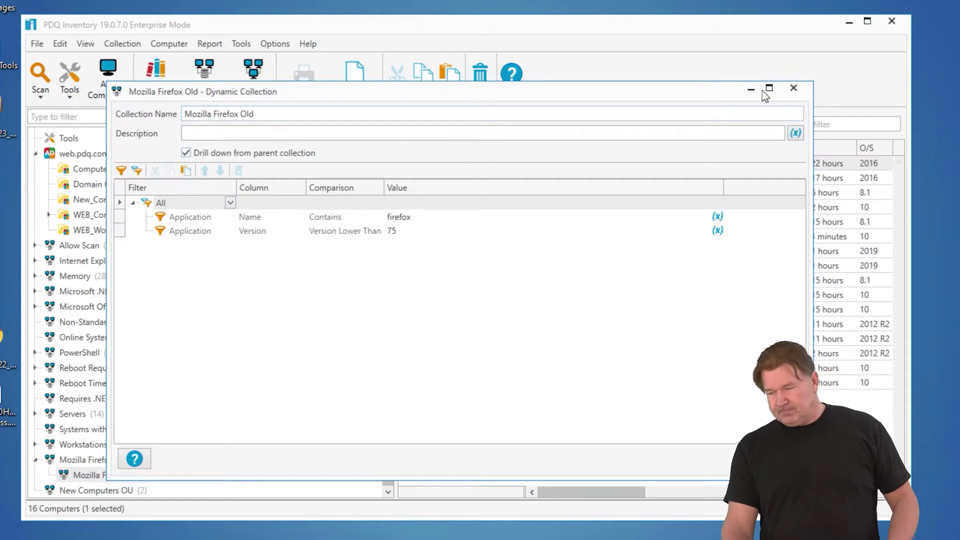
key(Return)
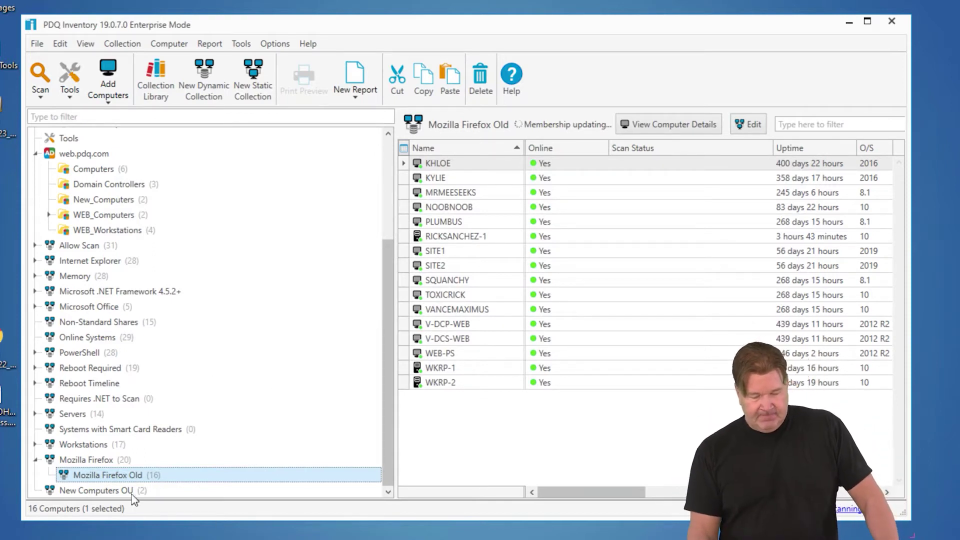
click(114, 462)
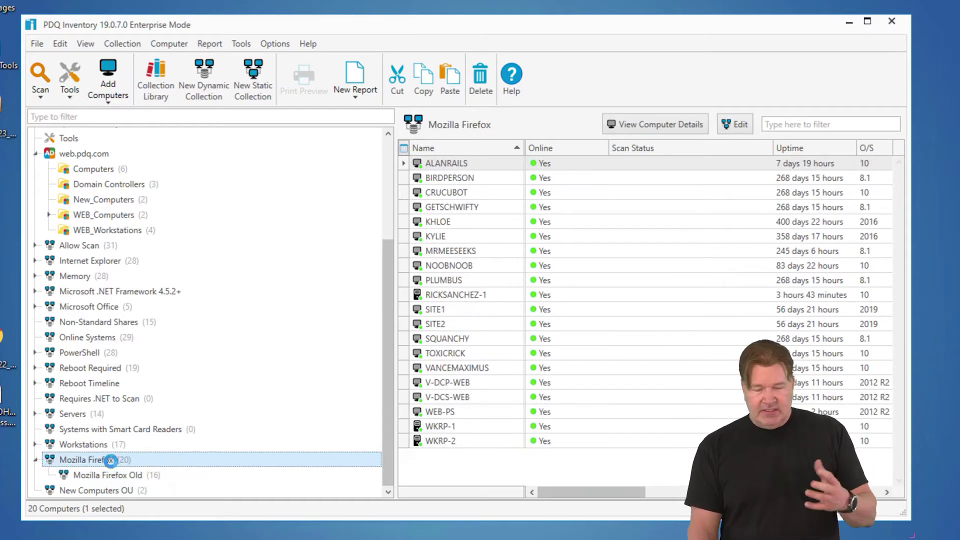
double_click(114, 462)
drag(335, 92, 225, 36)
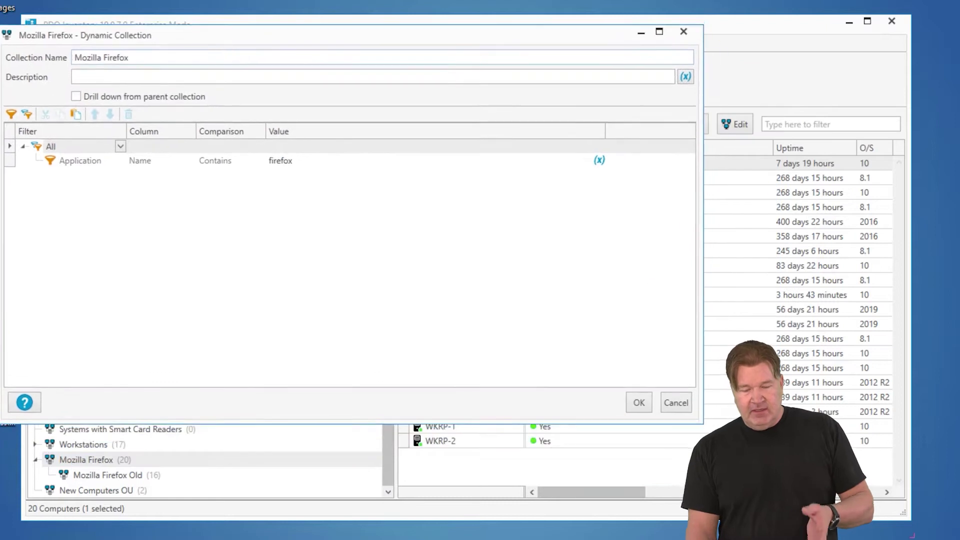
click(103, 474)
double_click(100, 472)
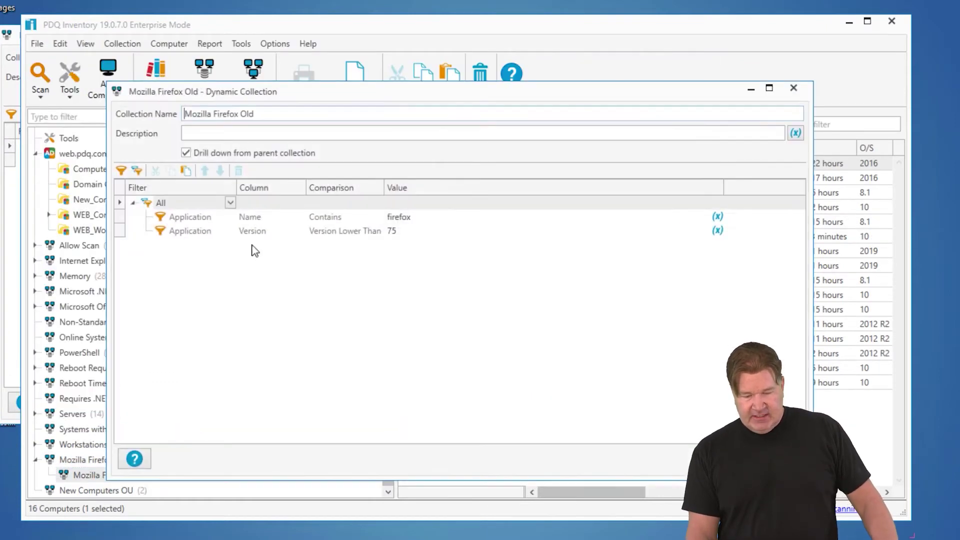
click(3, 183)
click(428, 445)
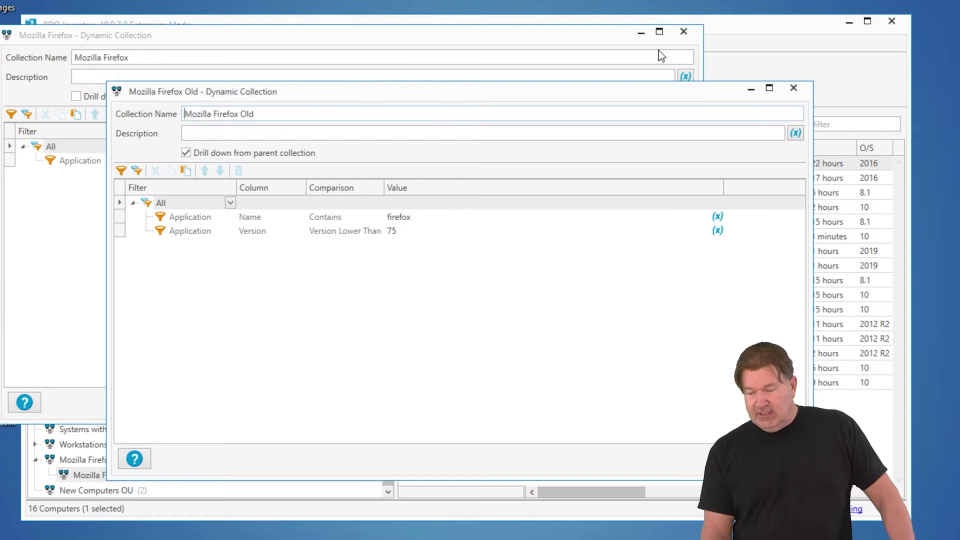
click(641, 31)
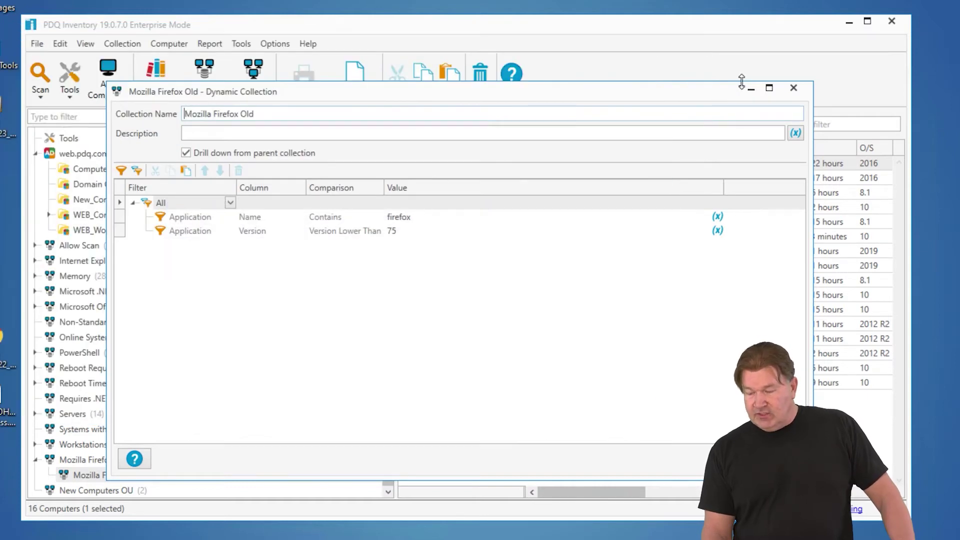
drag(744, 86, 744, 87)
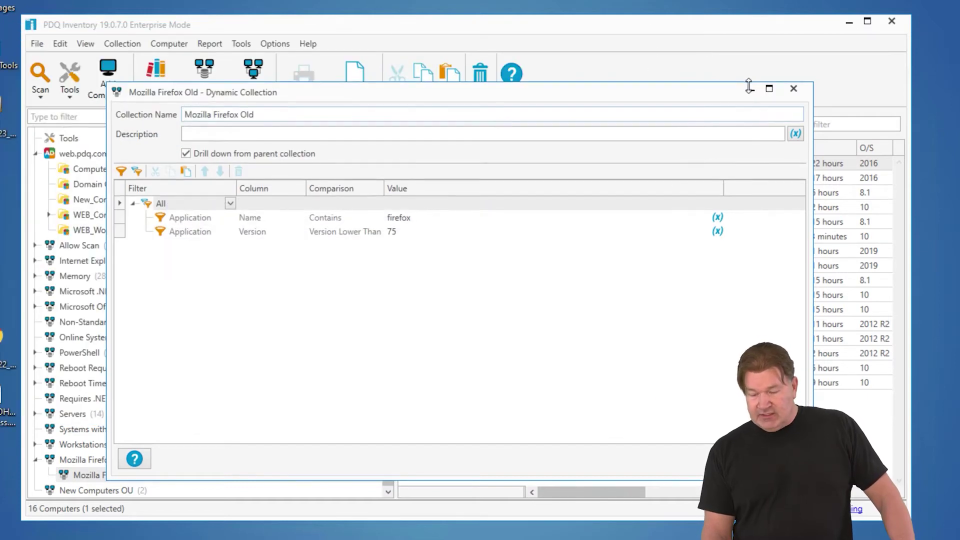
click(795, 88)
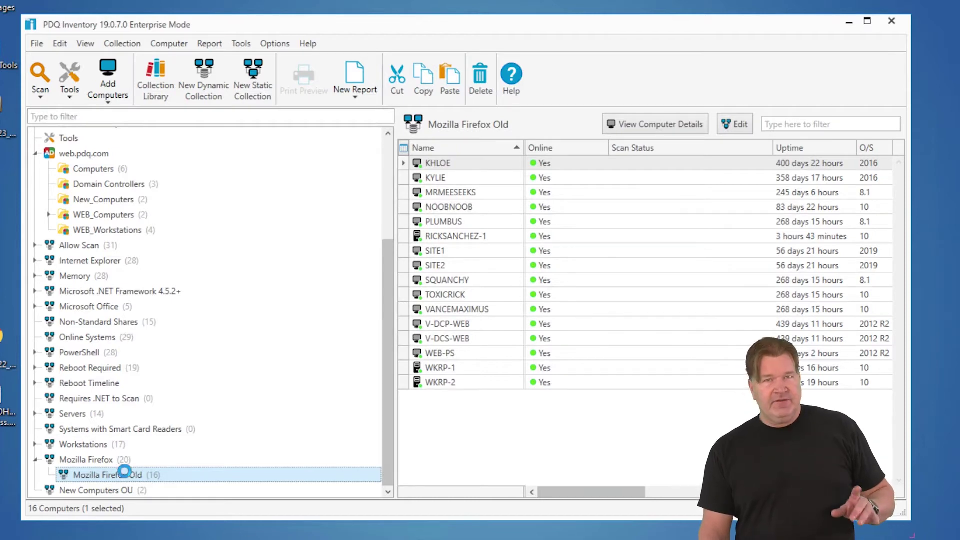
double_click(125, 472)
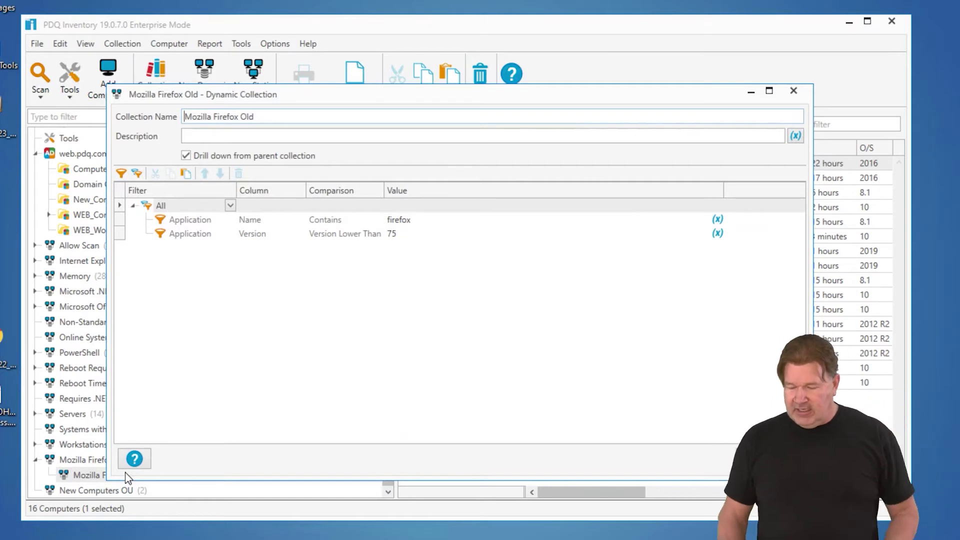
Delete Mozilla Firefox Old's Name contains 'firefox' filter, save, and reopen the collection's settings
click(118, 219)
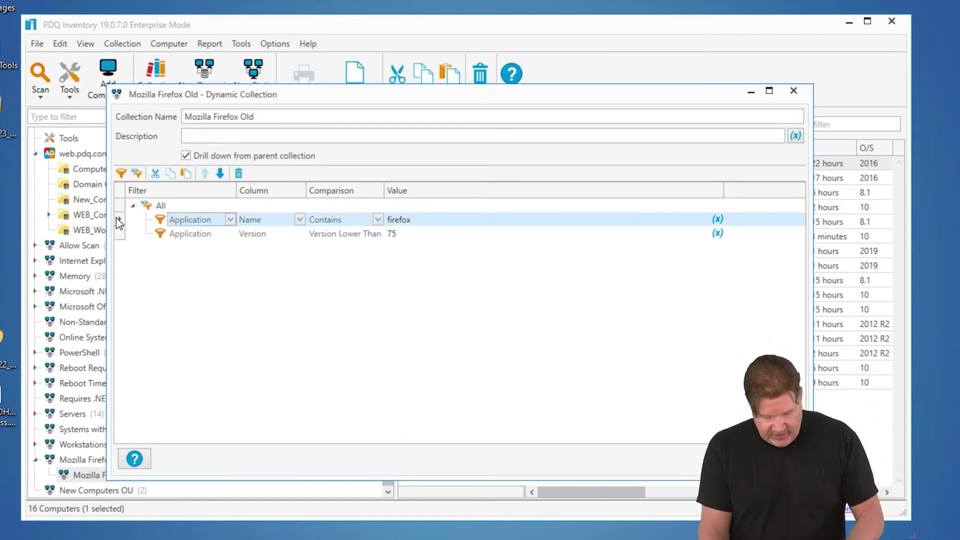
key(Delete)
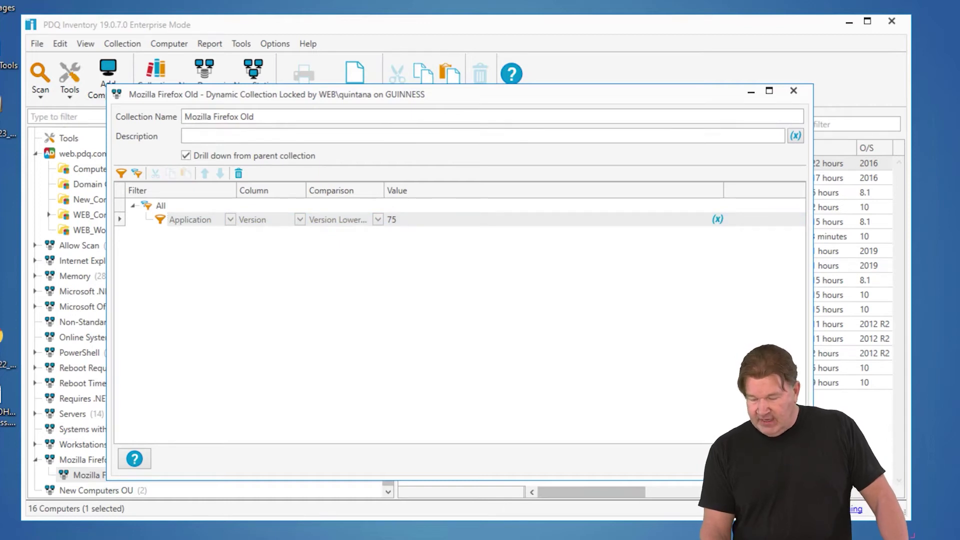
click(732, 459)
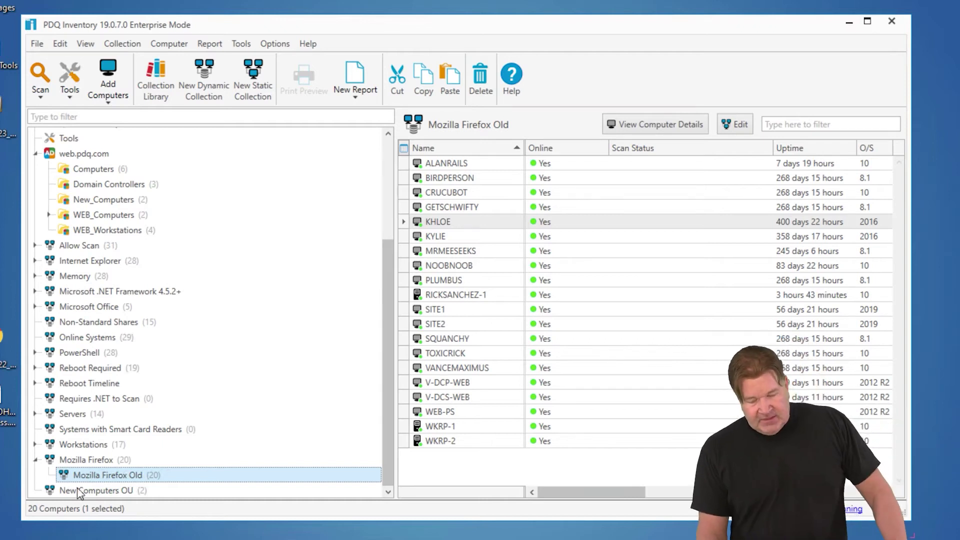
double_click(70, 475)
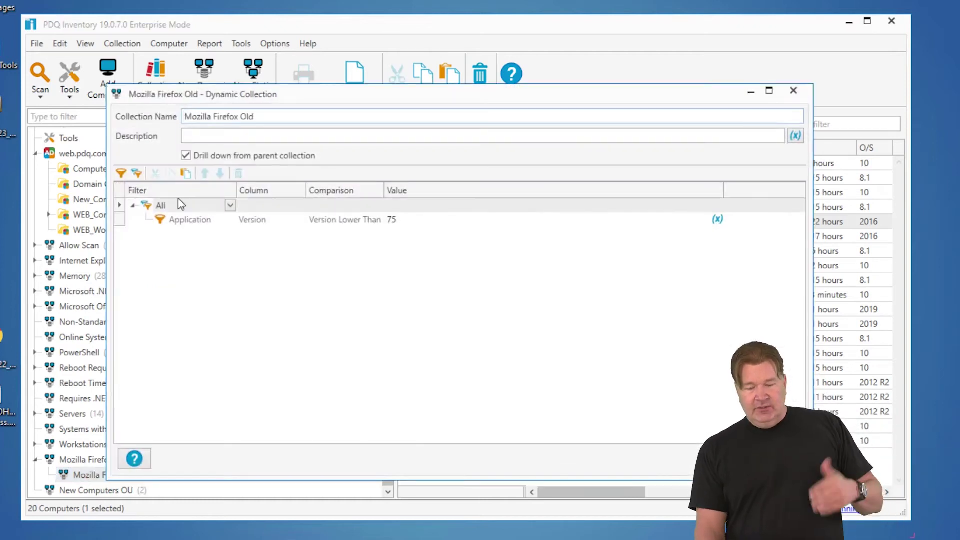
Add an Application Name contains 'firefox' filter and save, narrowing to 16 computers
click(120, 173)
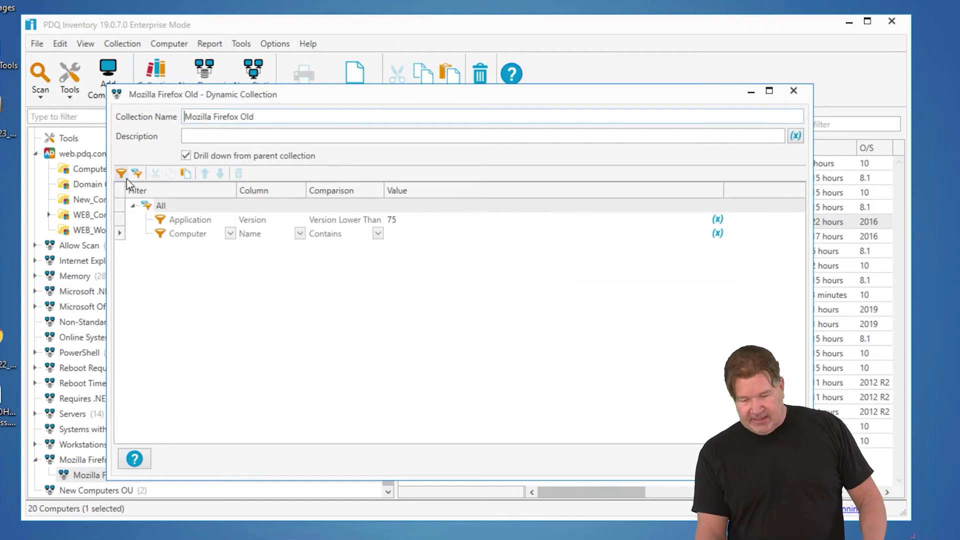
click(230, 234)
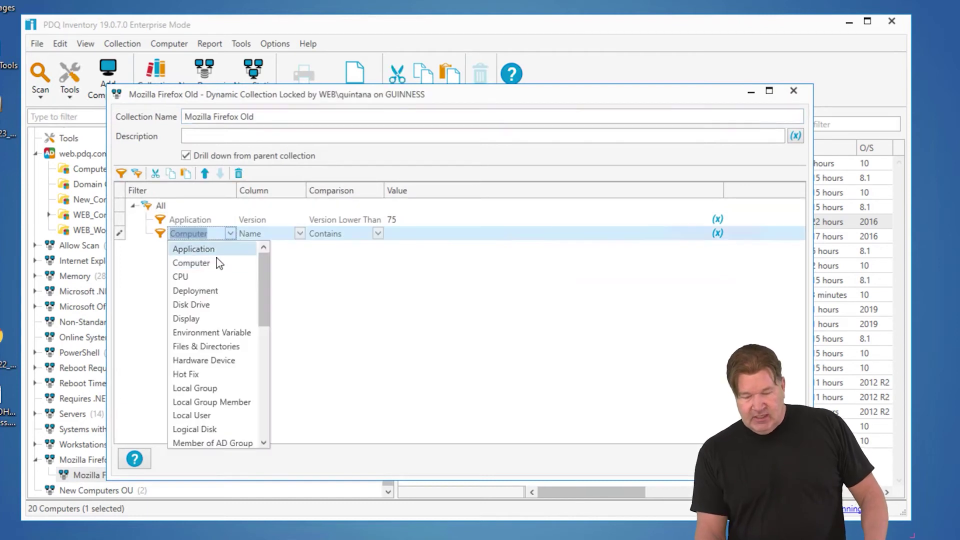
click(215, 250)
click(400, 235)
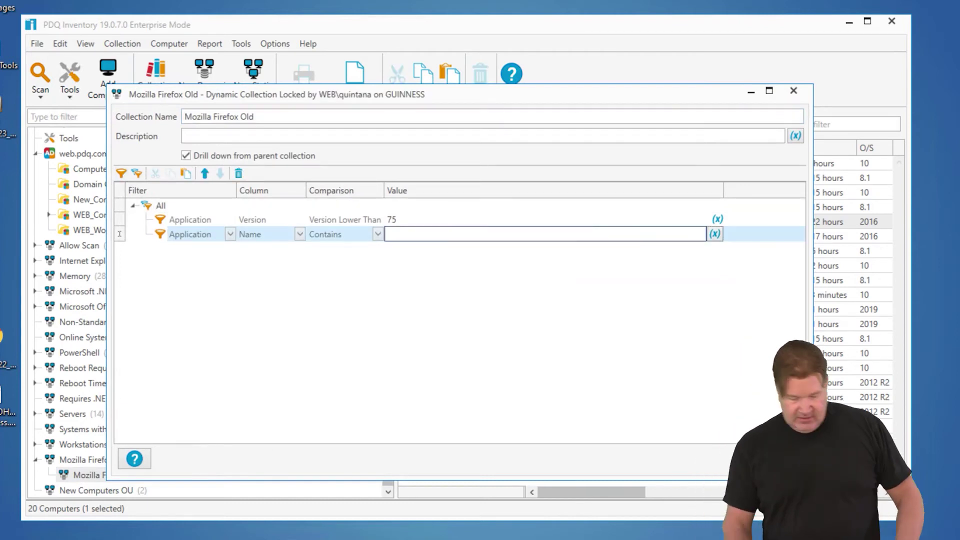
text(firefox)
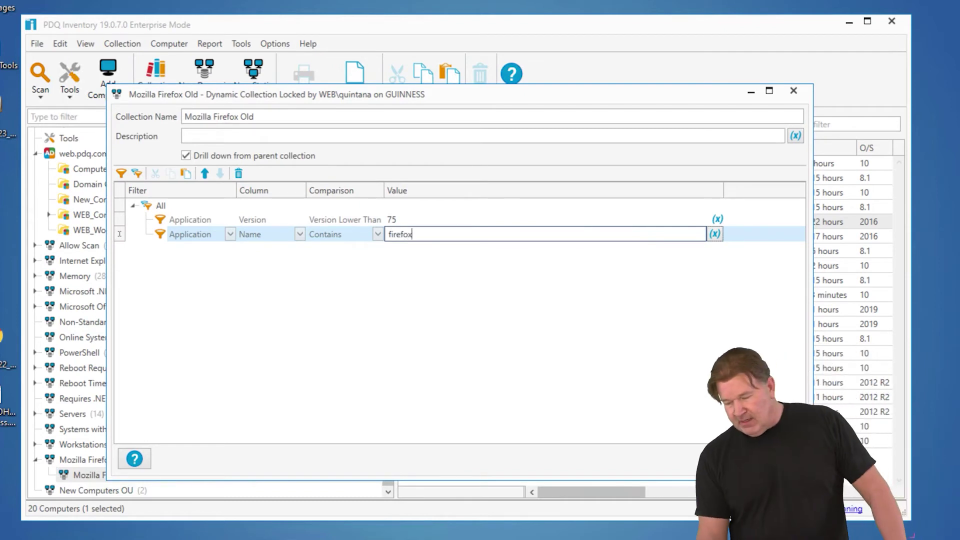
click(739, 459)
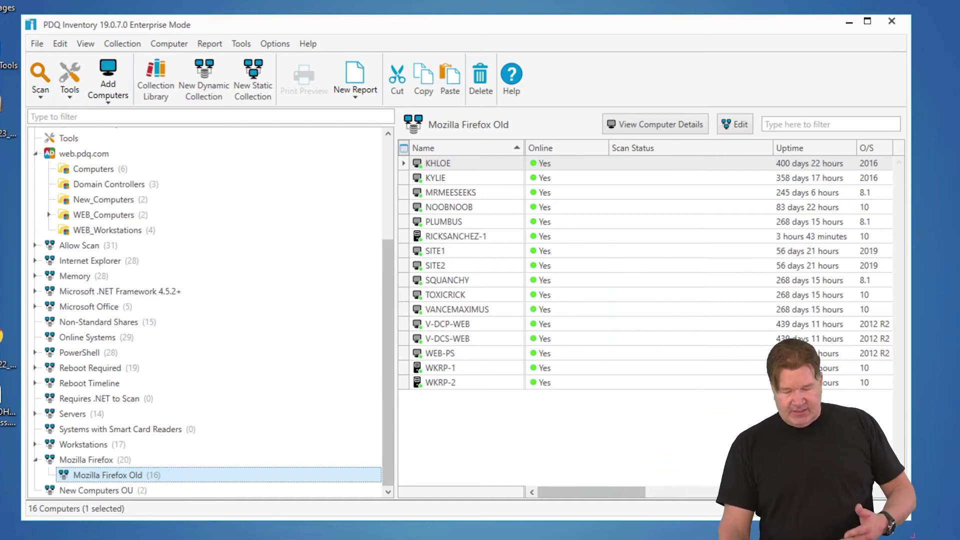
Drag Mozilla Firefox Old under New Computers OU and view that OU's computers
click(97, 492)
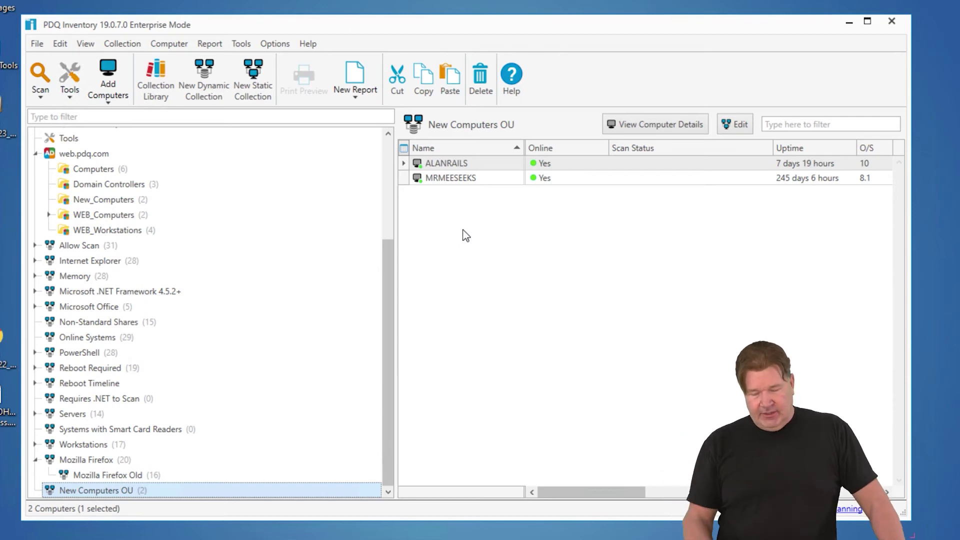
click(98, 476)
drag(97, 478, 119, 495)
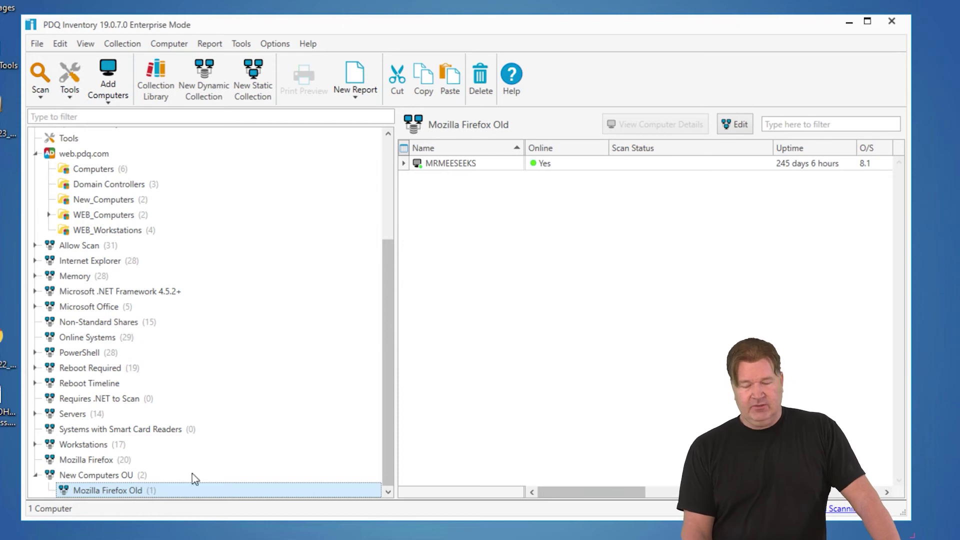
click(127, 475)
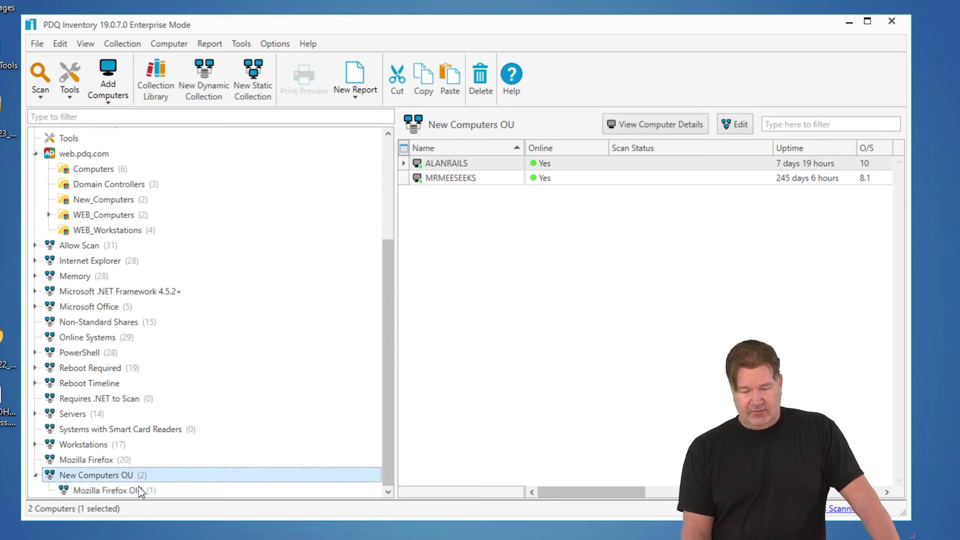
click(485, 167)
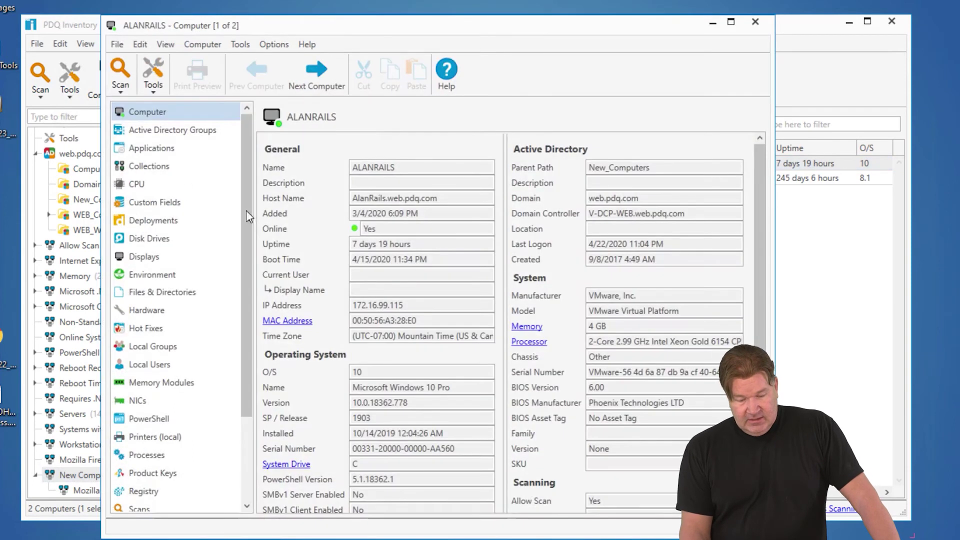
click(158, 149)
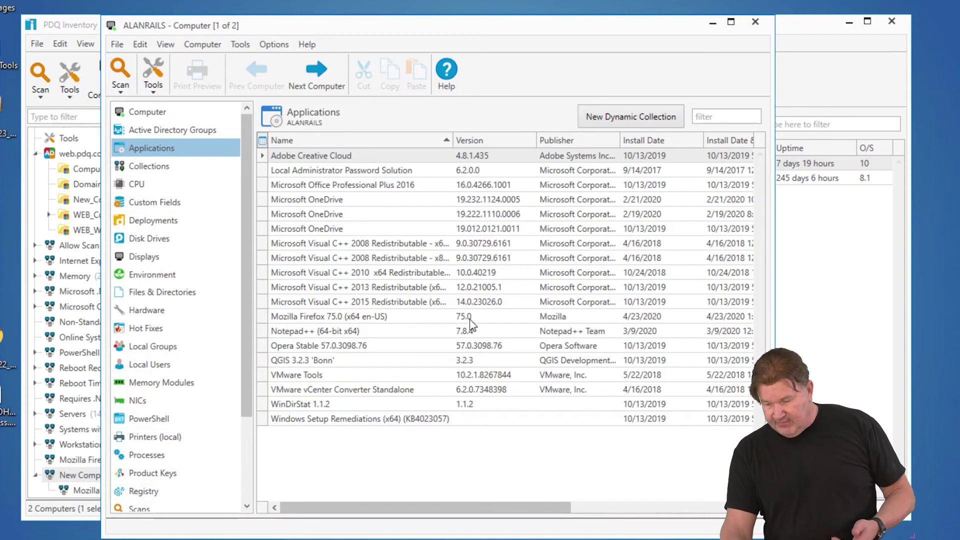
click(755, 22)
double_click(496, 179)
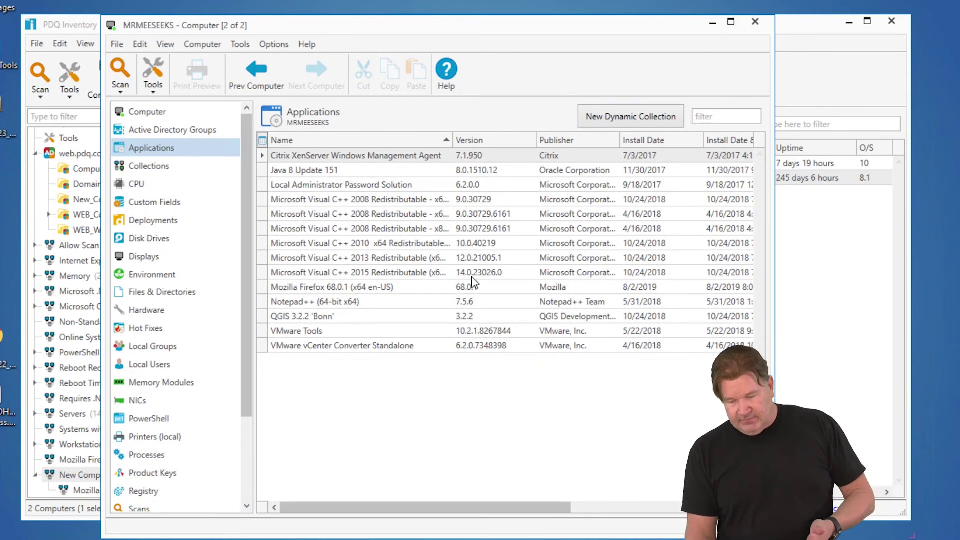
click(755, 22)
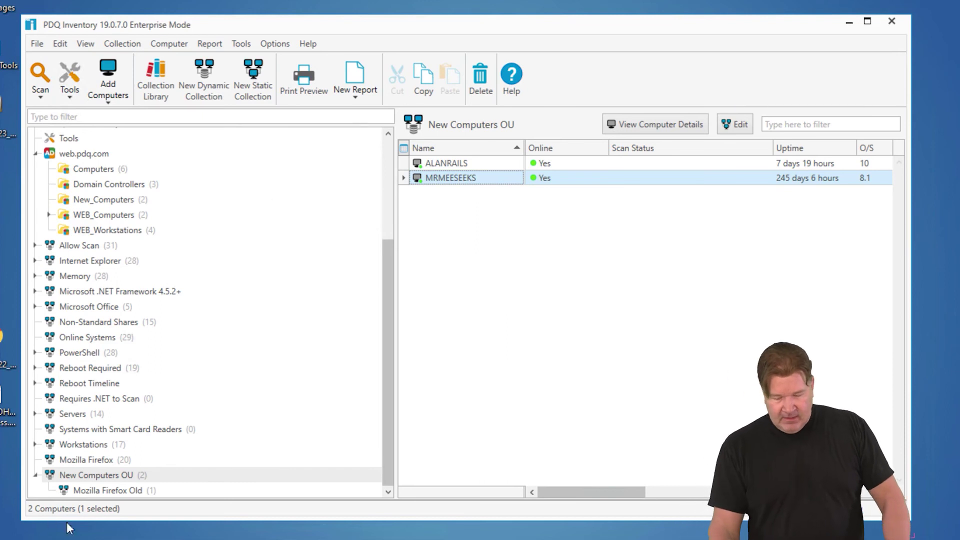
Drag Mozilla Firefox Old back under Mozilla Firefox and review its two filters without changes
click(111, 489)
drag(113, 482, 115, 465)
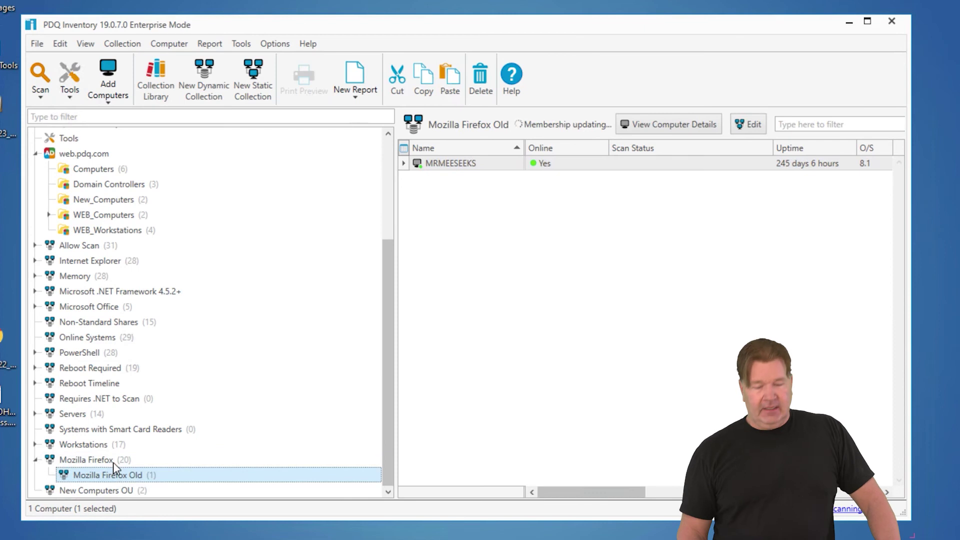
click(106, 462)
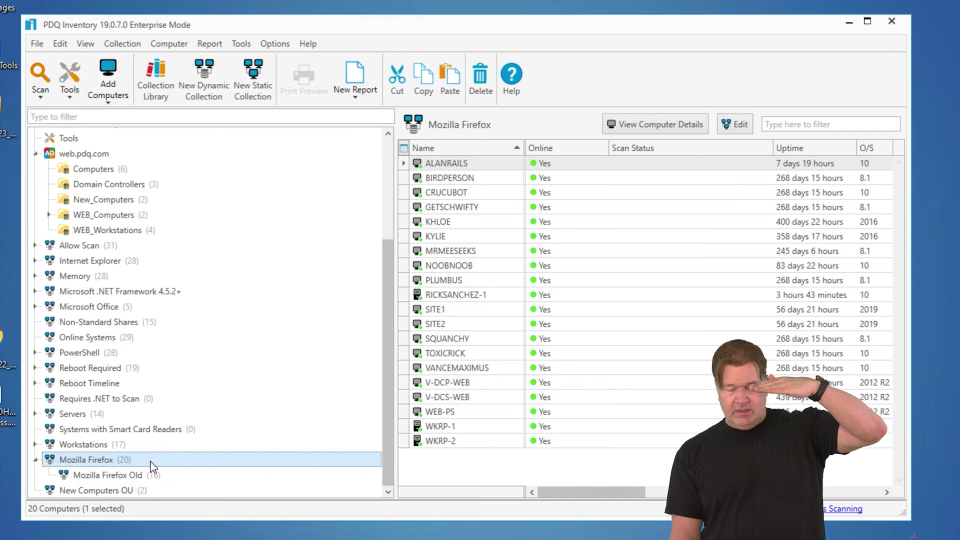
double_click(135, 475)
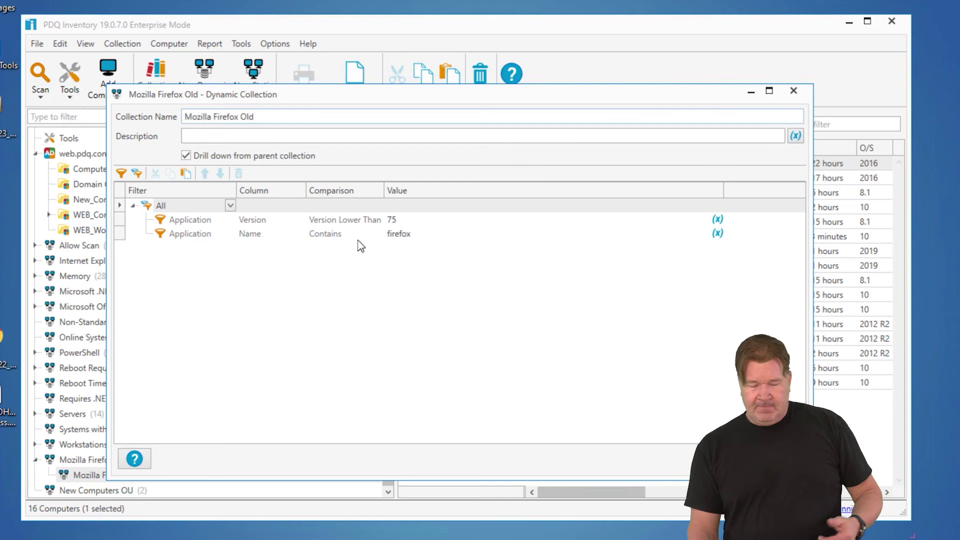
click(793, 90)
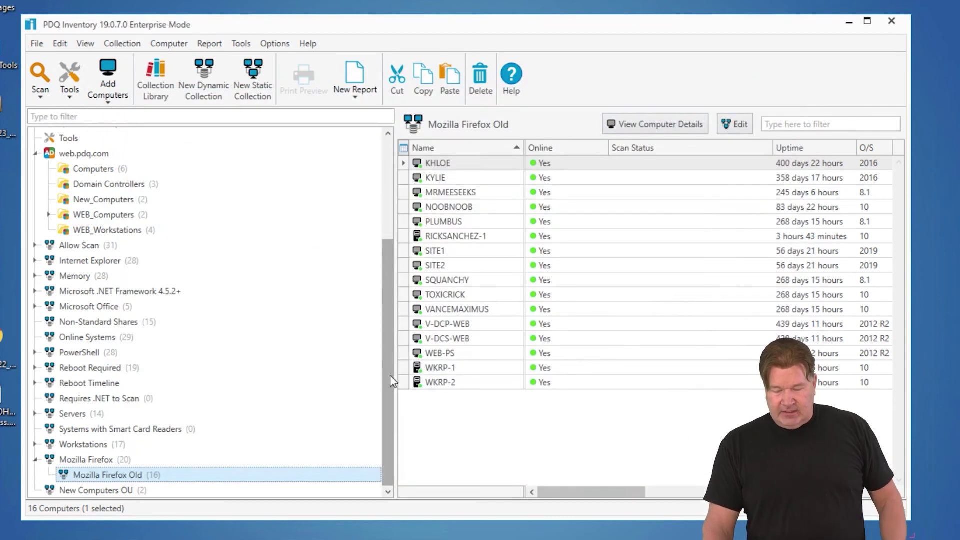